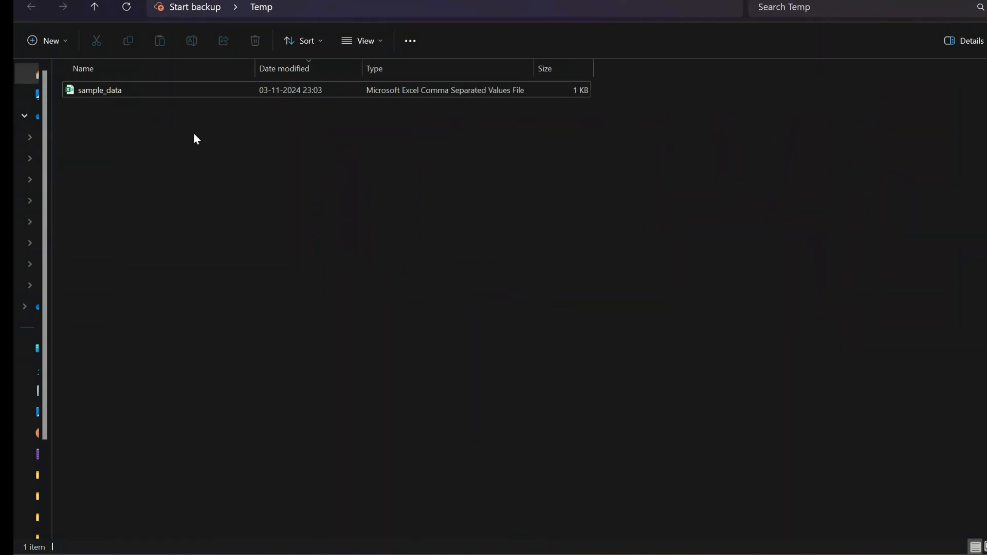
Open the sample_data CSV file from the Temp folder.
click(104, 94)
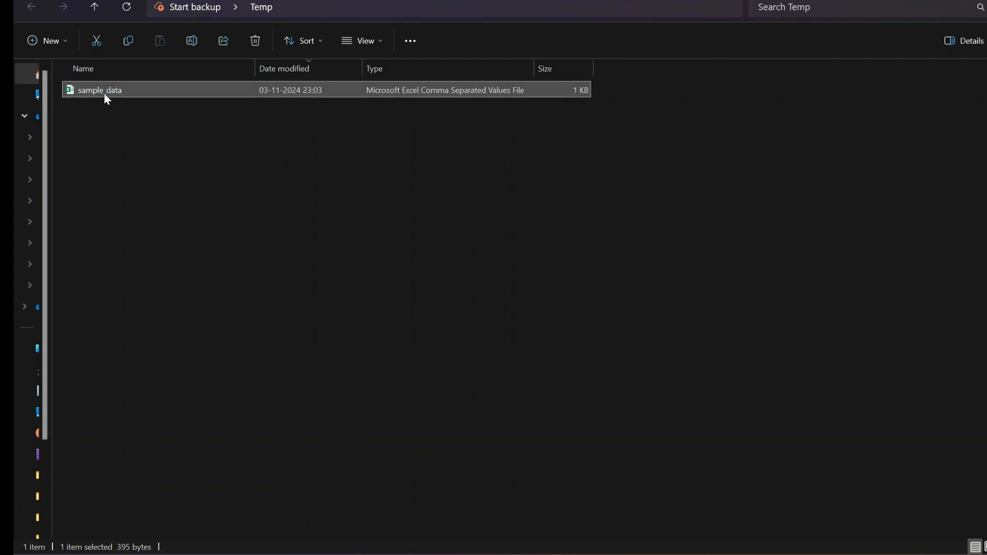
key(Return)
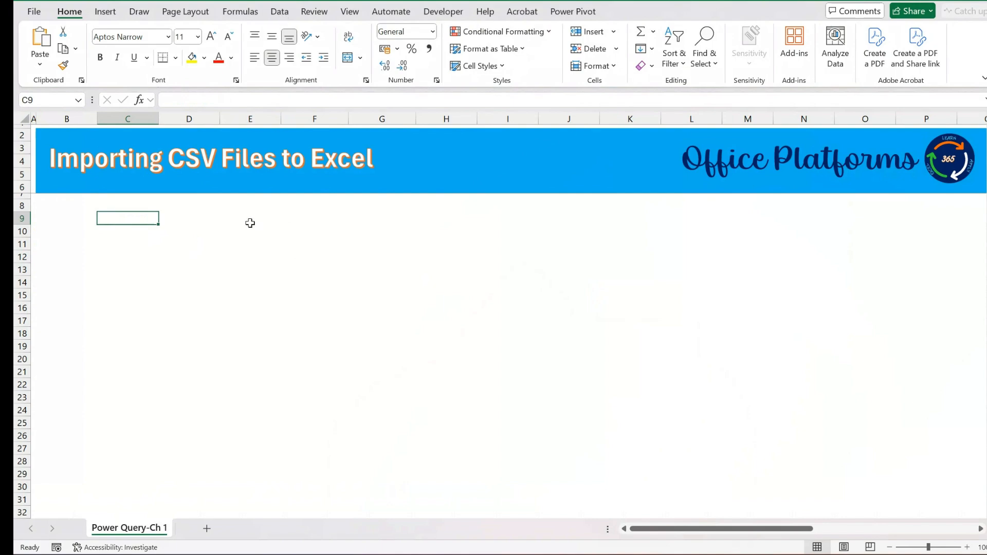
Import sample_data.csv from the Desktop's Temp folder as a text/CSV source and open it for transformation in Power Query Editor.
click(281, 12)
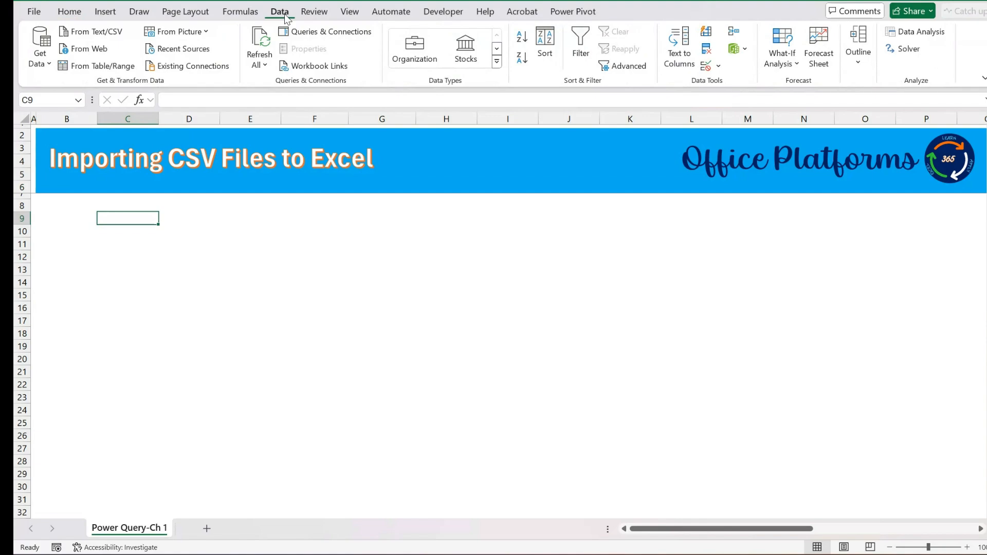
click(47, 65)
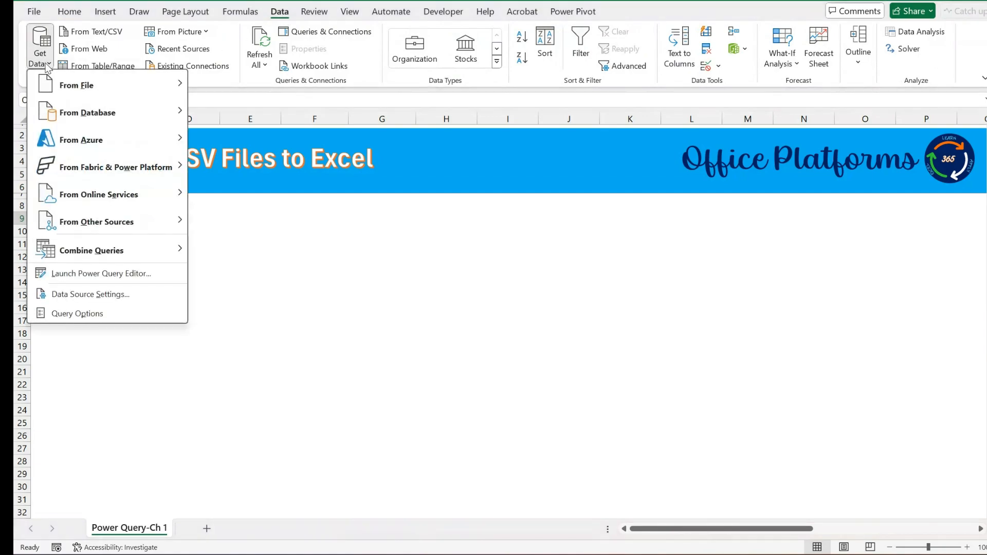
mouse_move(76, 87)
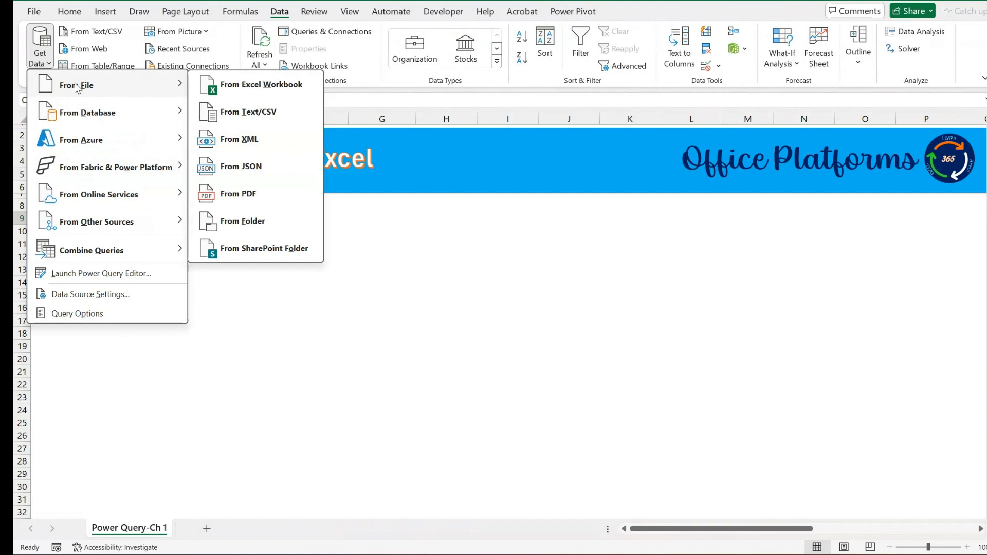
click(258, 114)
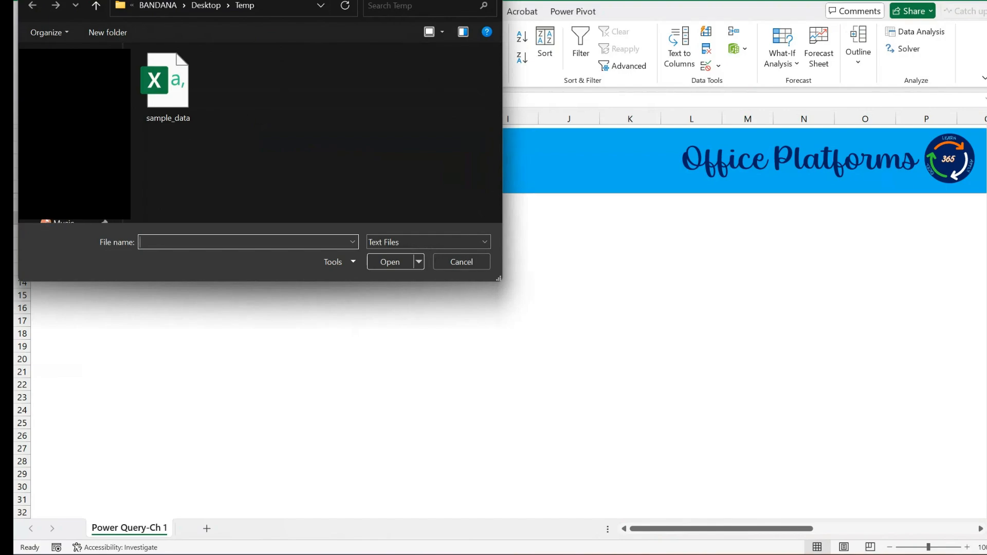
click(66, 147)
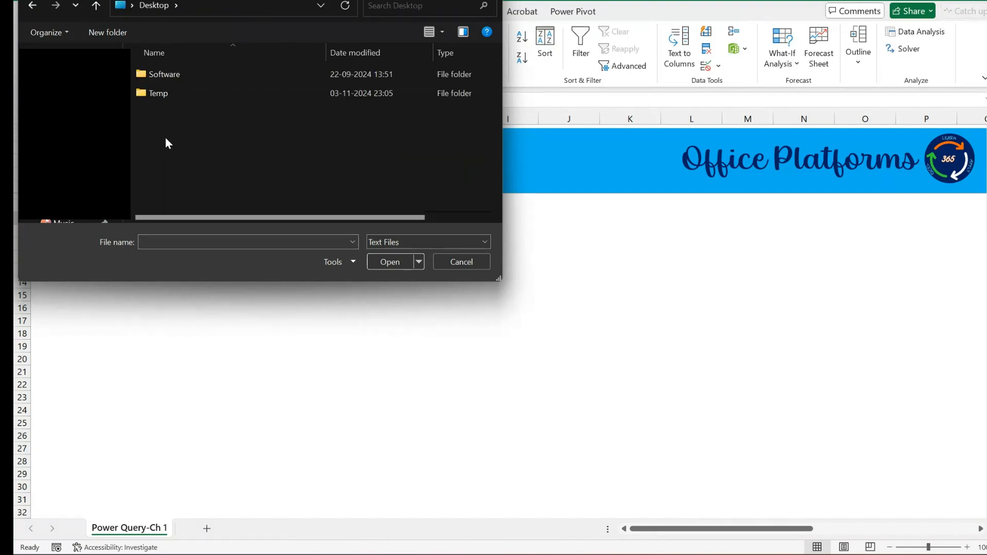
double_click(166, 98)
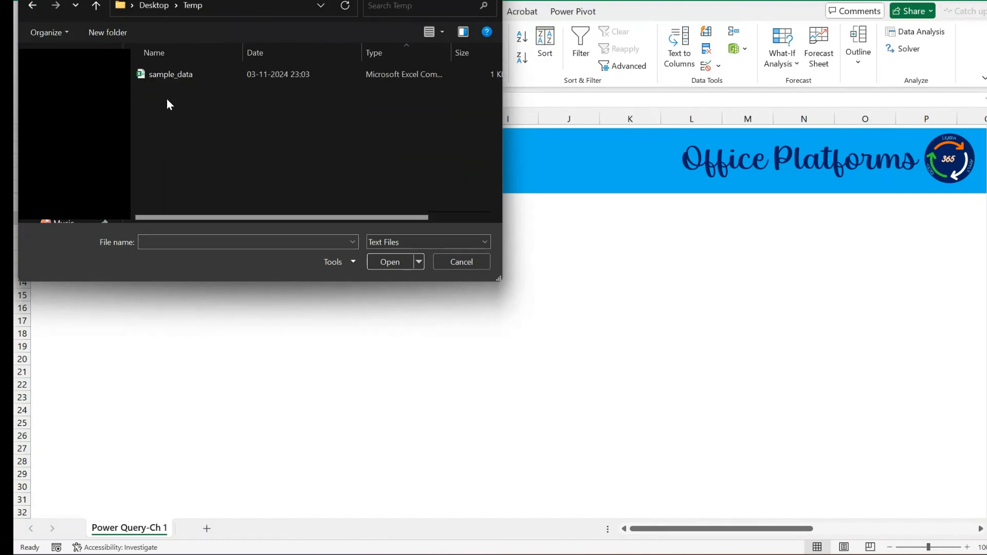
click(165, 80)
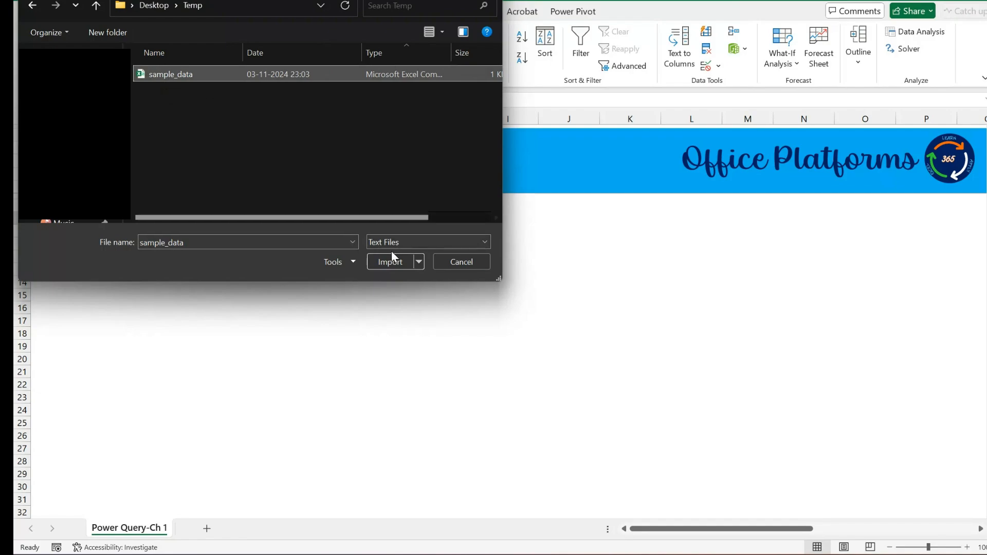
click(391, 262)
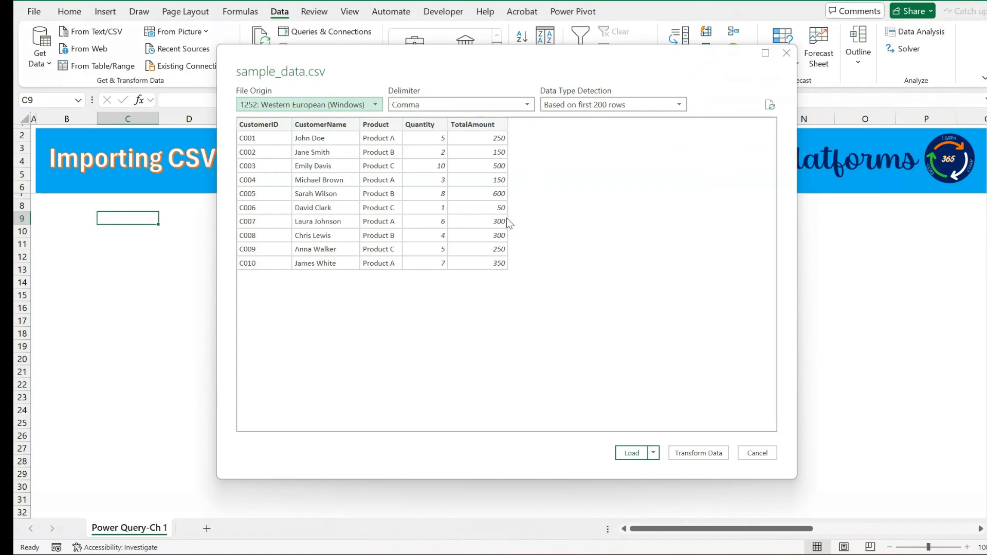
click(704, 457)
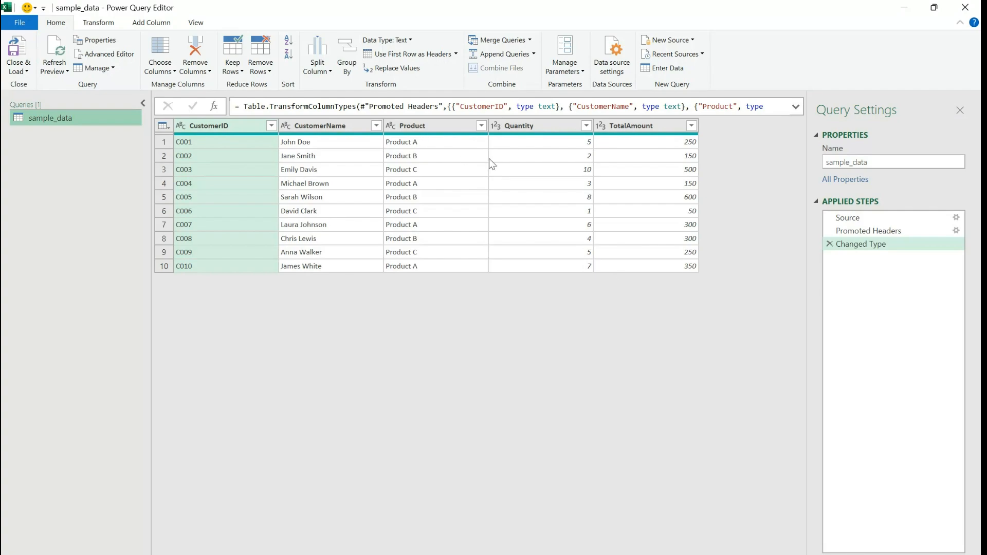
click(108, 24)
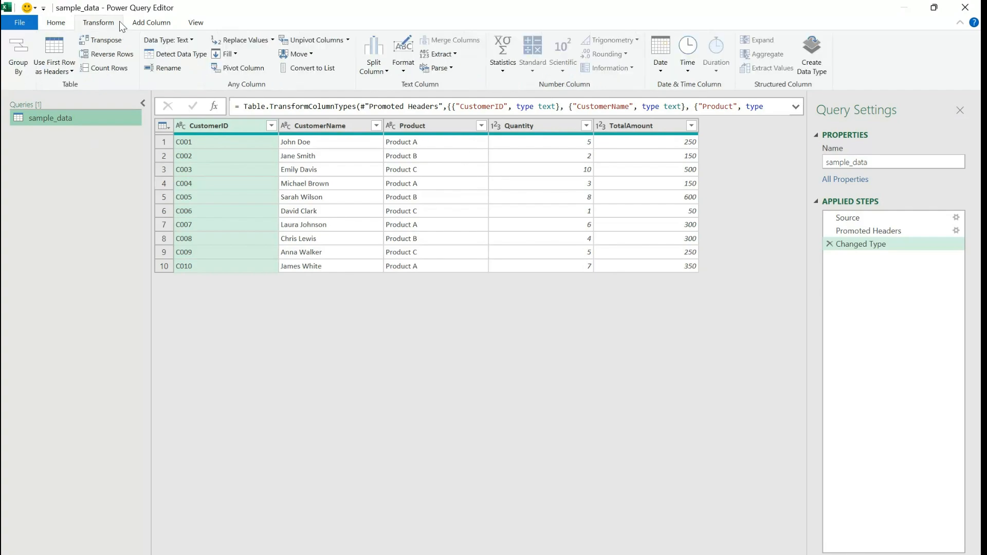
click(149, 23)
click(195, 23)
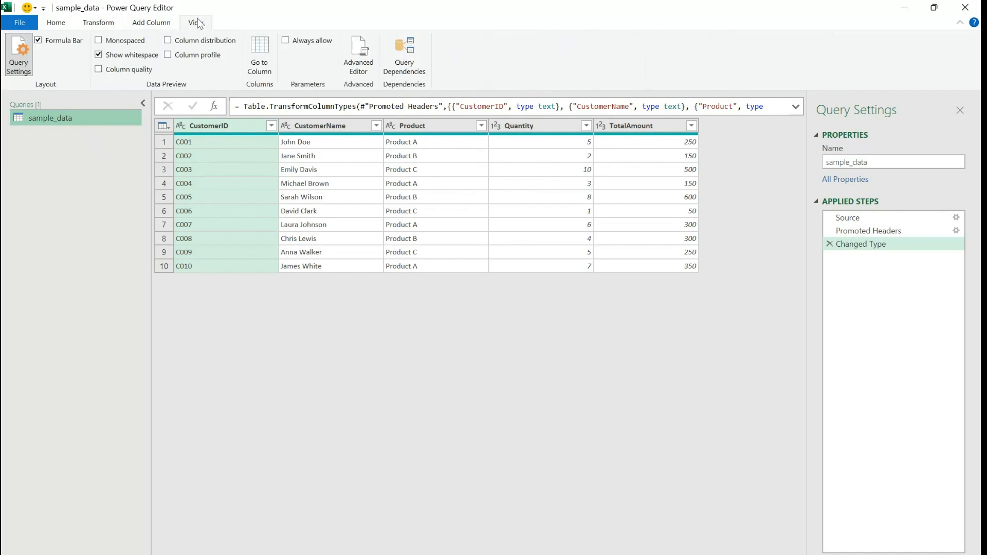
click(157, 23)
click(98, 22)
click(51, 24)
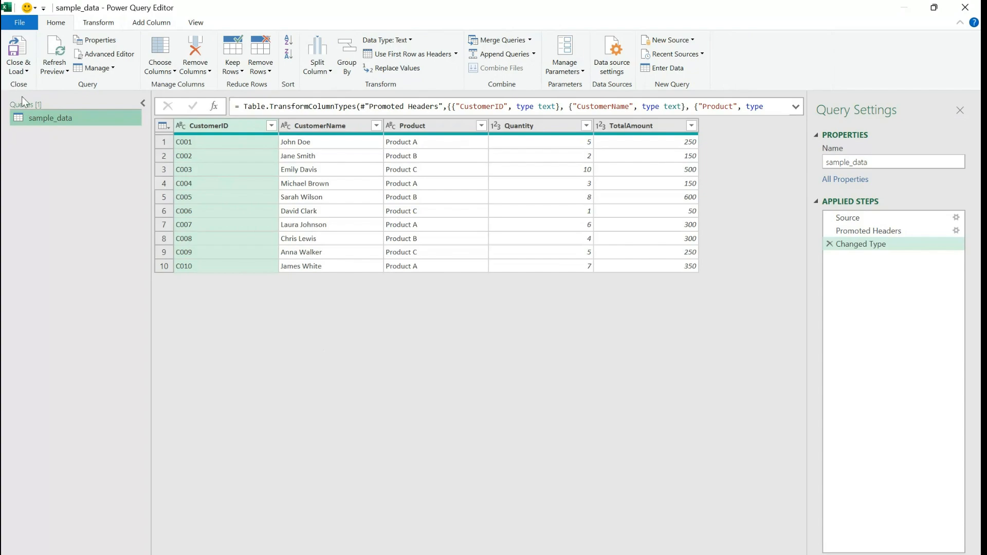
Close the query and load its data as a table into the existing worksheet at cell C9.
click(18, 72)
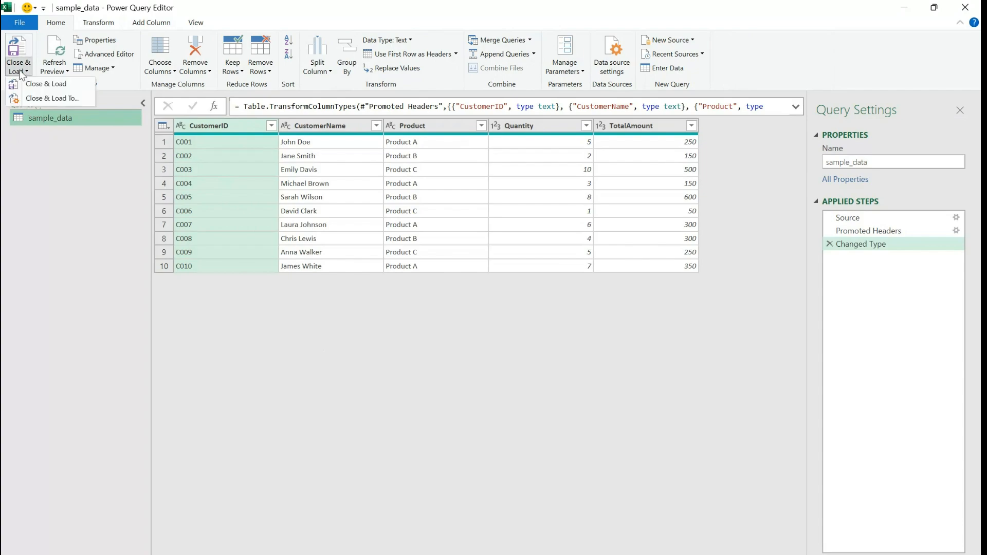
click(60, 101)
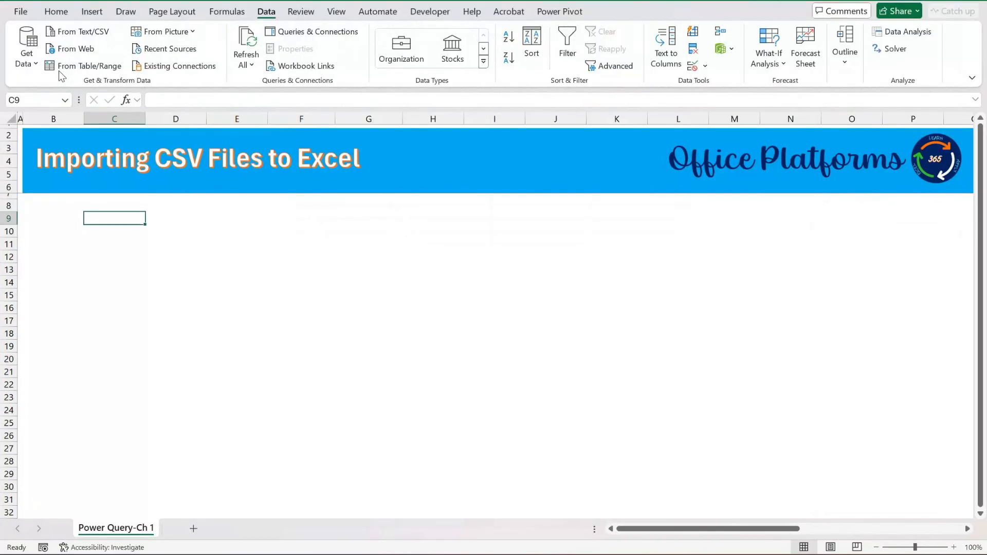
drag(581, 247, 463, 156)
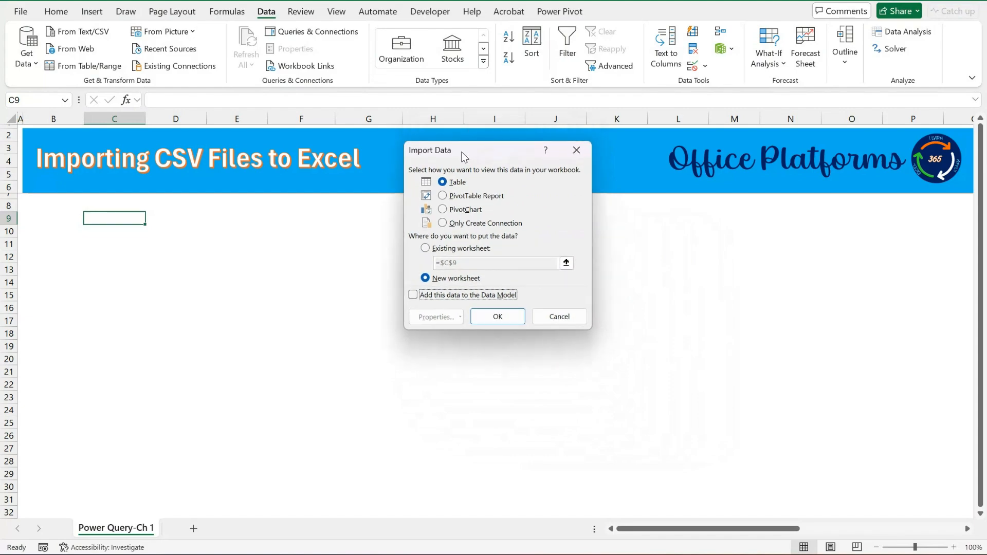
click(425, 249)
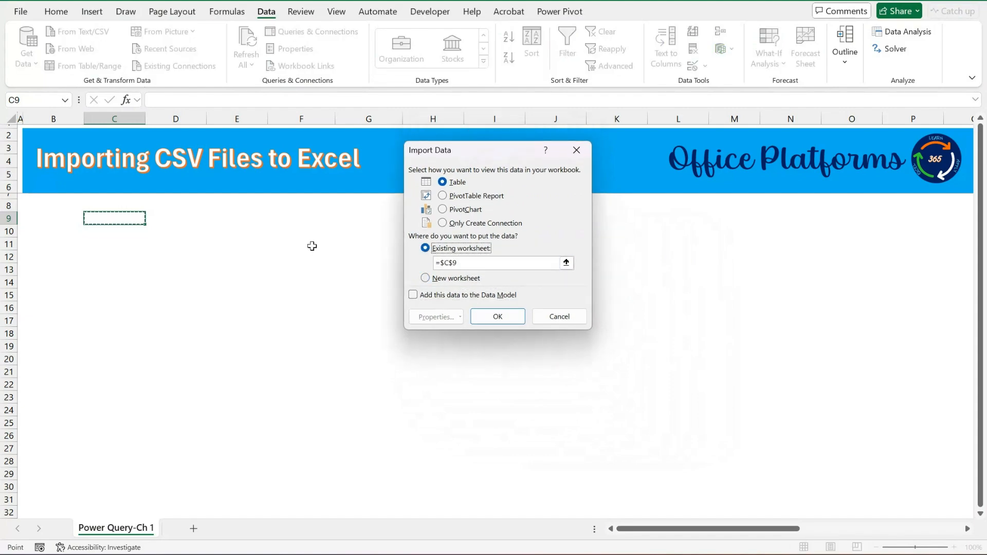
click(121, 219)
click(516, 323)
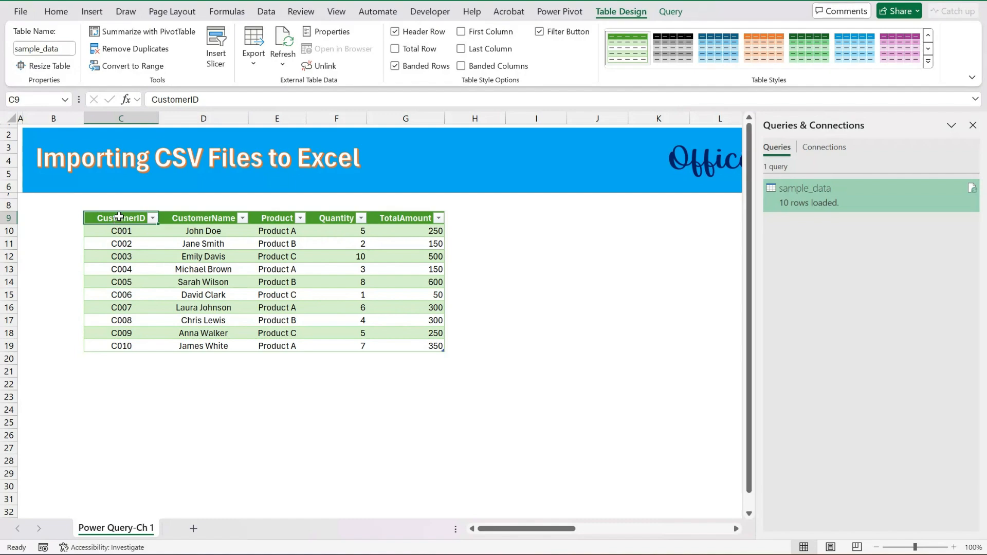
Compare the customer IDs in the source CSV file with those in the imported table.
key(alt+Tab)
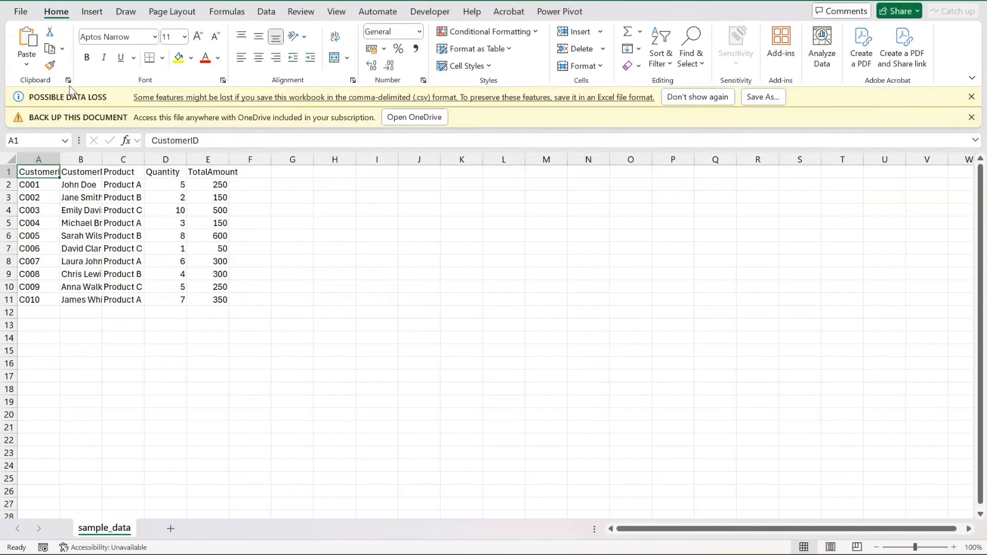
drag(44, 186, 42, 300)
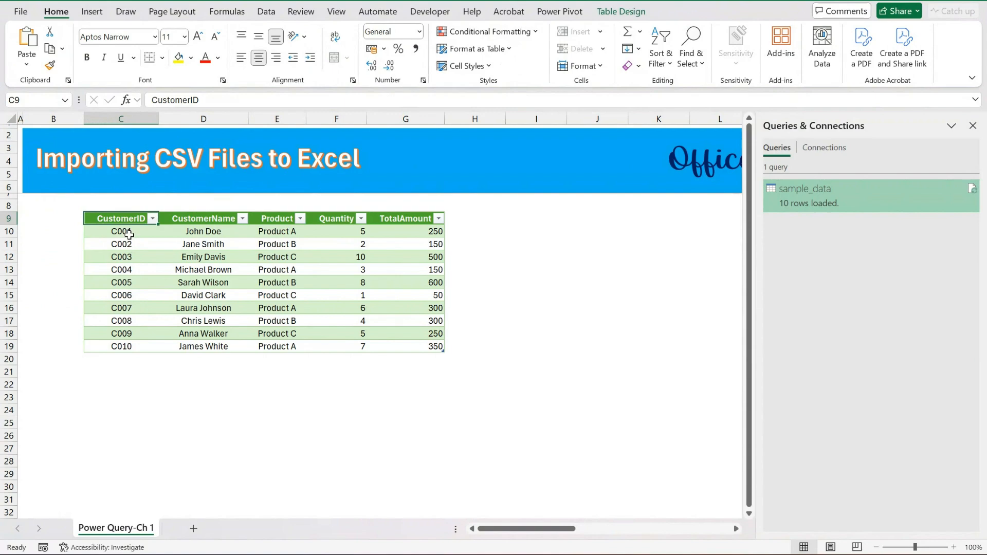
click(129, 232)
click(126, 270)
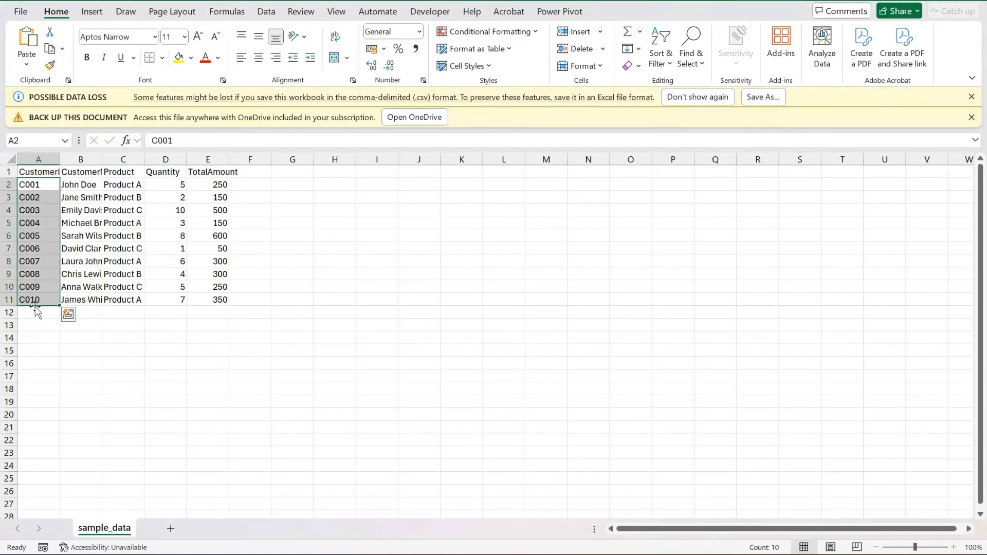
Copy the last record of the sample_data CSV, row 11, into row 12.
click(37, 299)
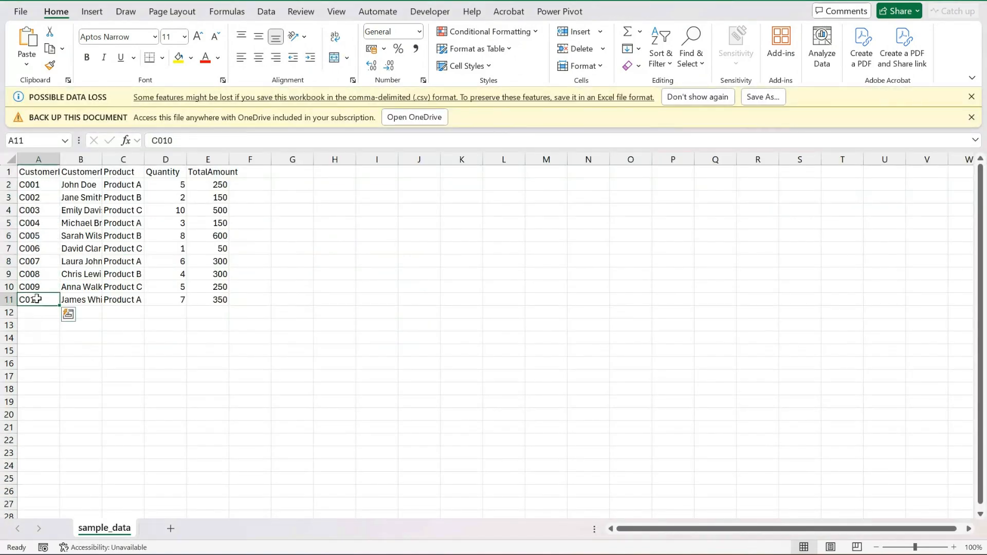
key(ctrl+Right)
key(ctrl+Left)
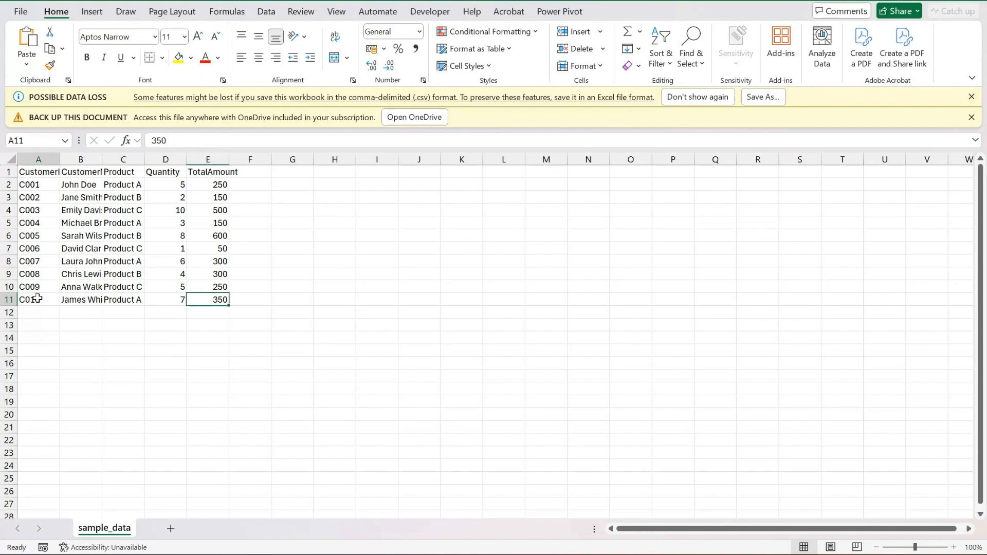
key(shift+space)
key(ctrl+c)
key(Down)
key(ctrl+v)
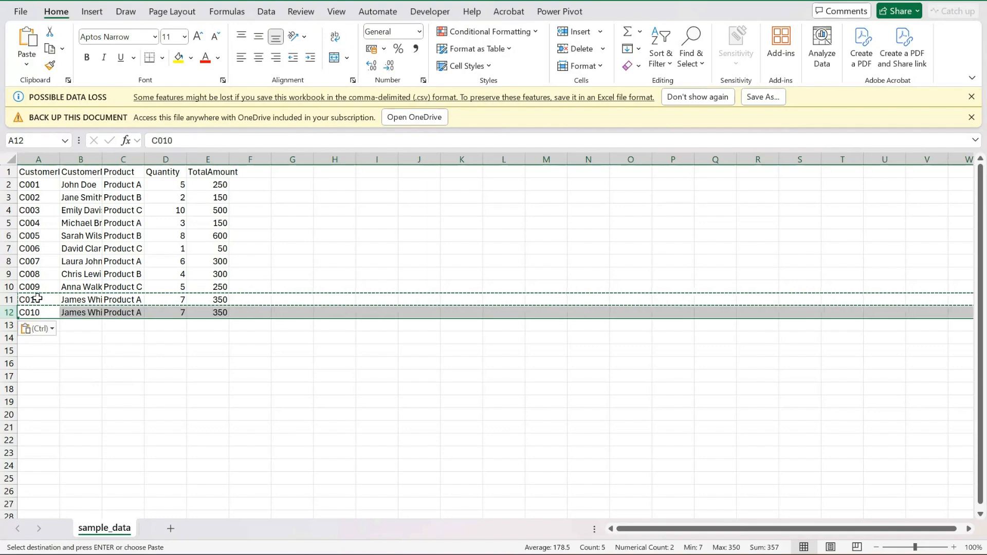
Change the customer ID in row 12 to the next consecutive ID and replace the customer name with a new one.
key(Escape)
key(F2)
key(BackSpace)
text(1)
key(Tab)
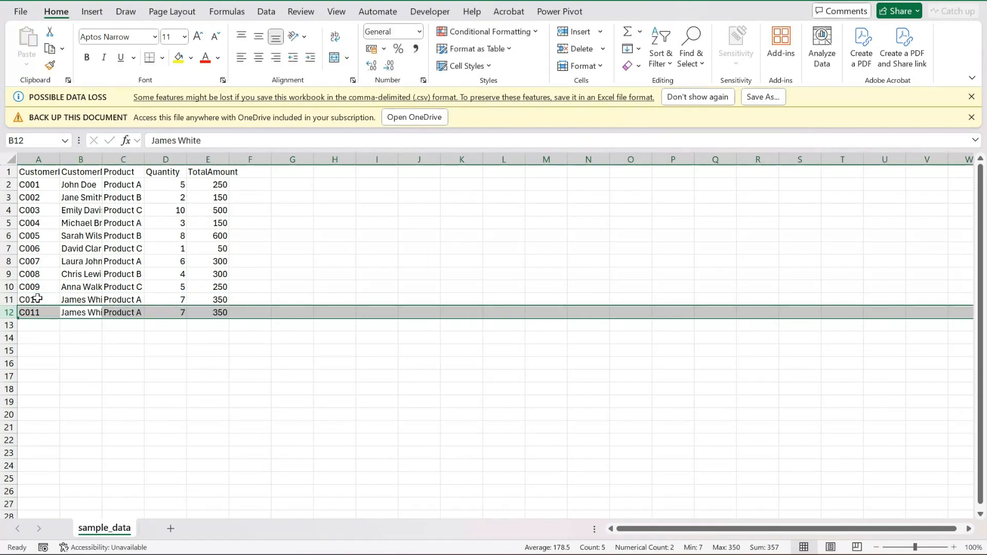
key(Down)
key(Up)
text(Santosh)
key(Tab)
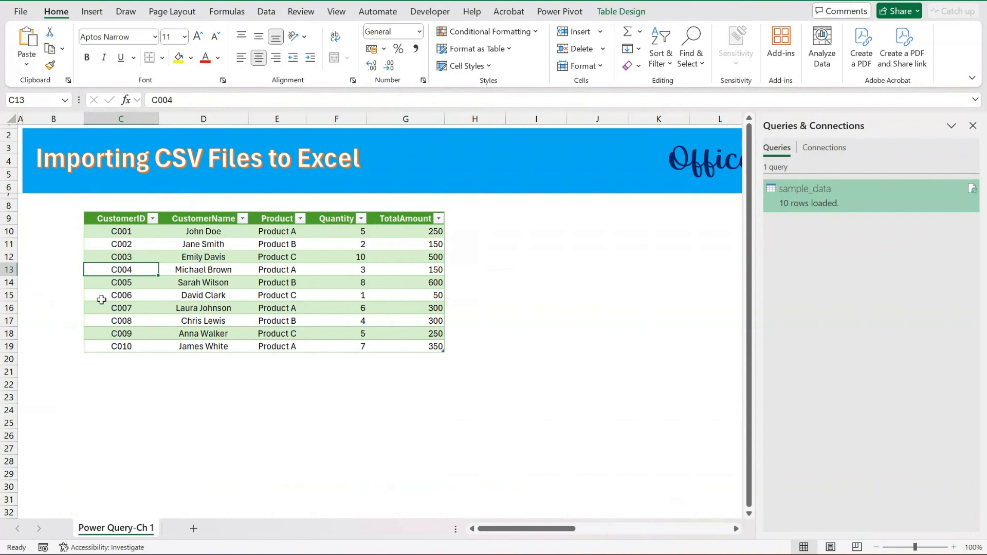
Refresh the imported table in the Power Query-Ch 1 sheet and check its last row from customer ID to total amount.
right_click(196, 272)
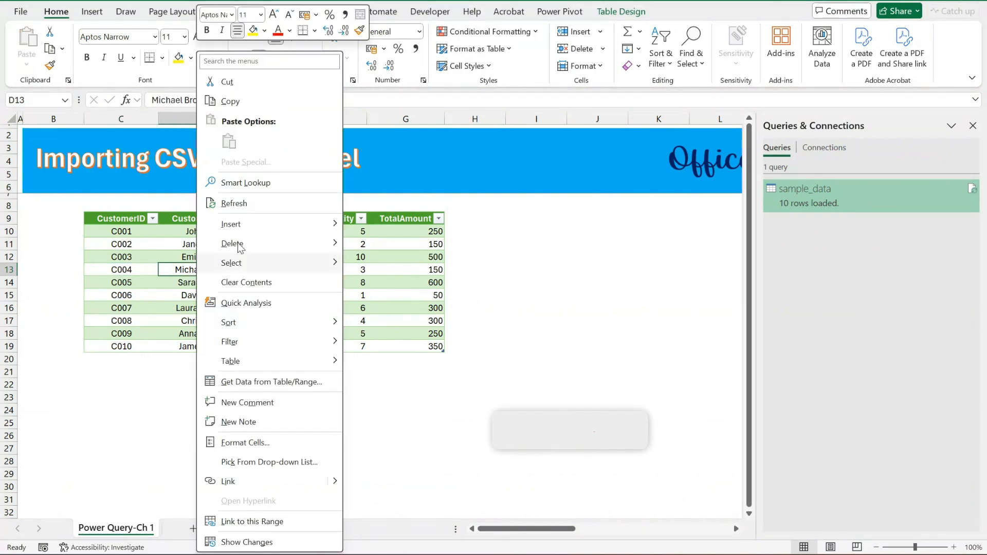
click(254, 205)
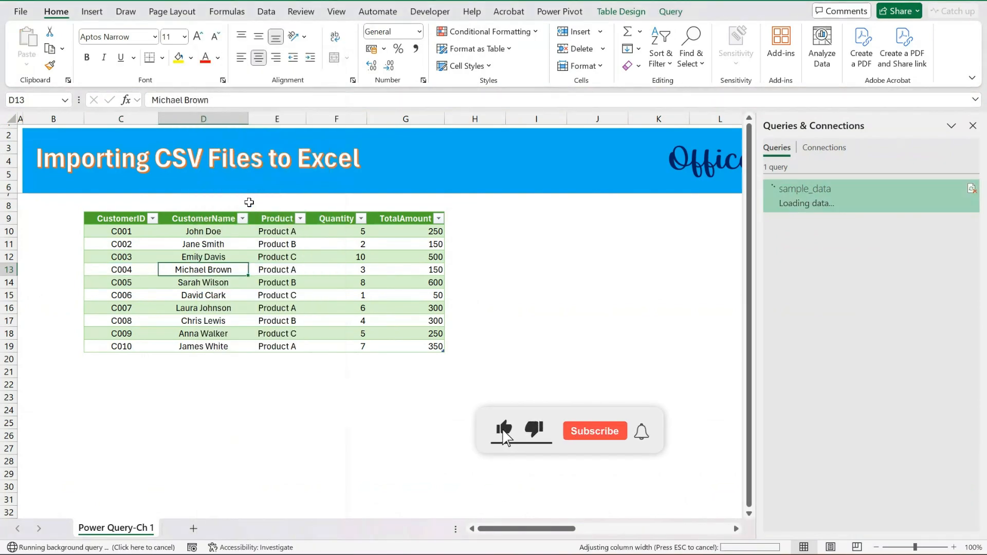
click(111, 359)
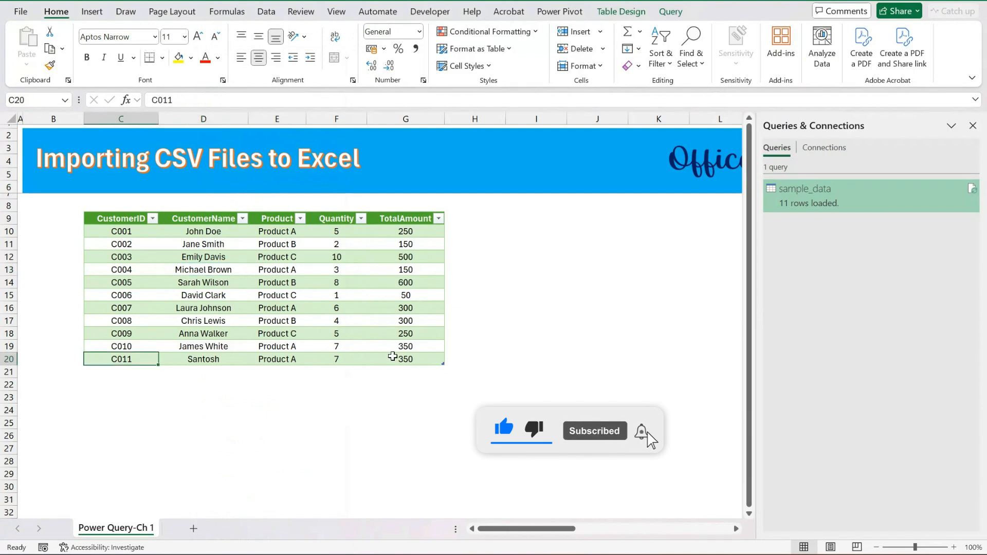
click(399, 358)
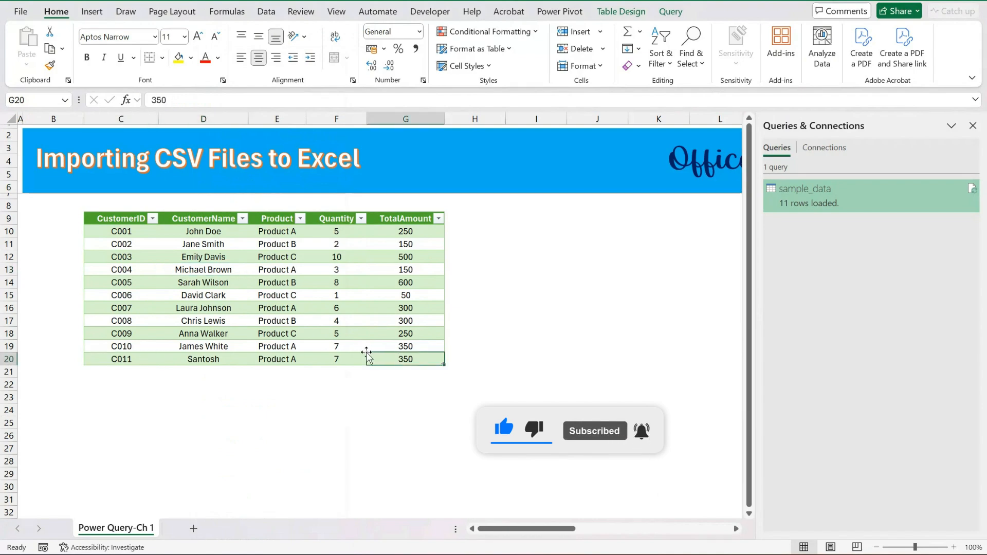